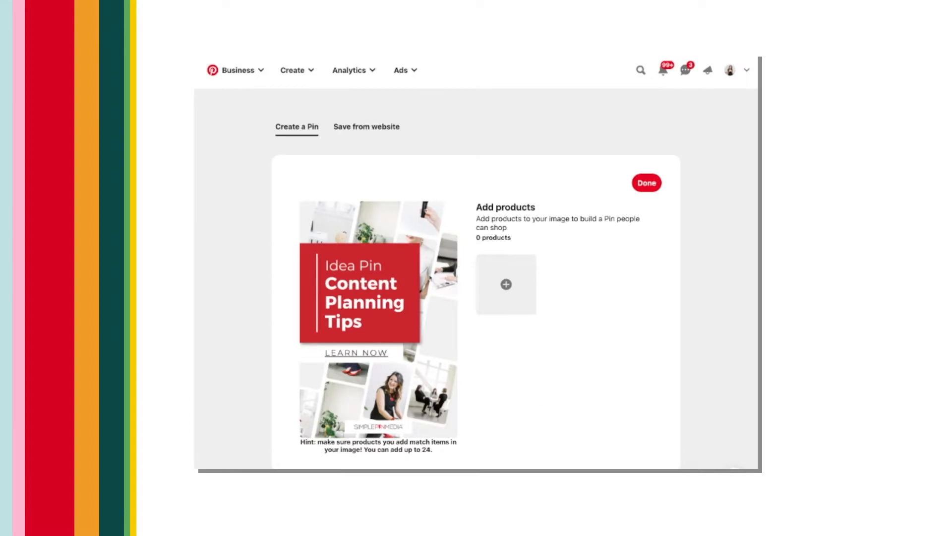
Finish product tagging without adding products and title the Pin "Idea Pin Content Planning".
left_click(647, 182)
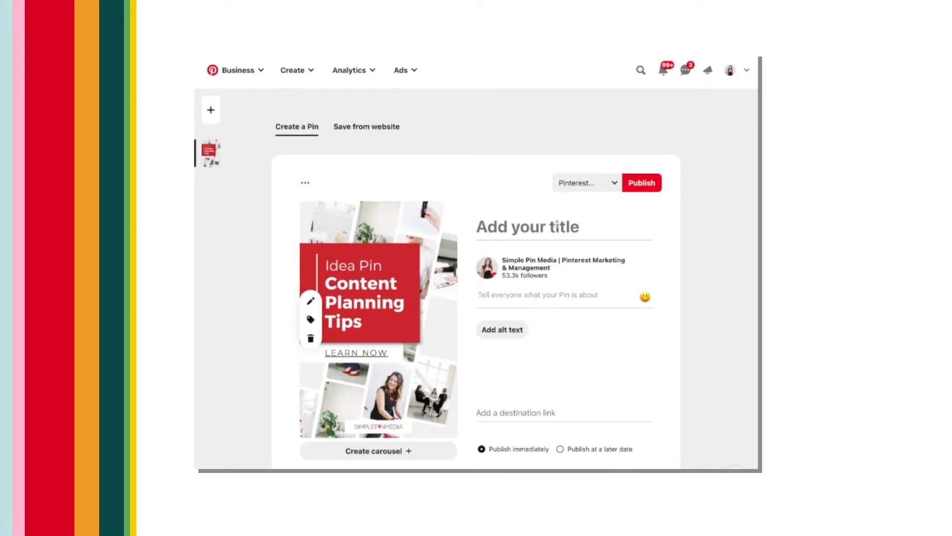
left_click(534, 226)
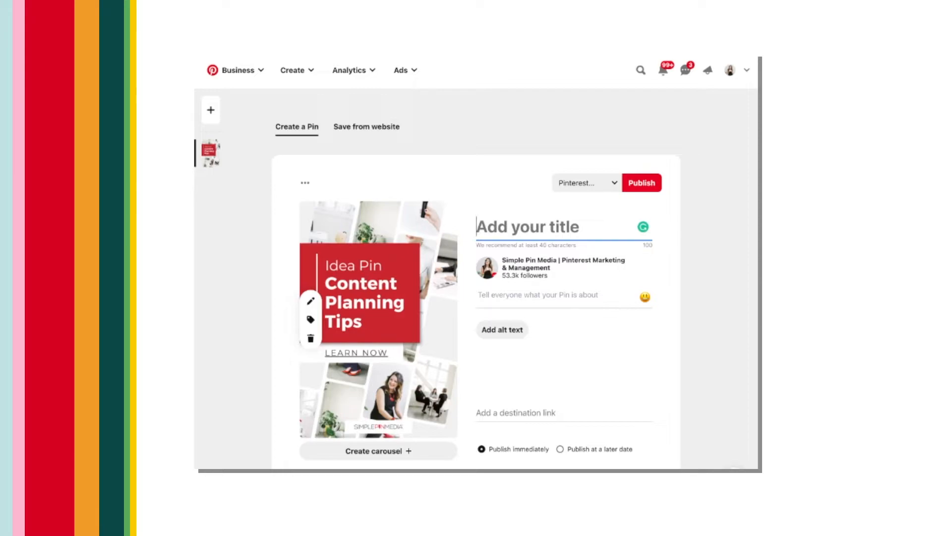
type("Idea")
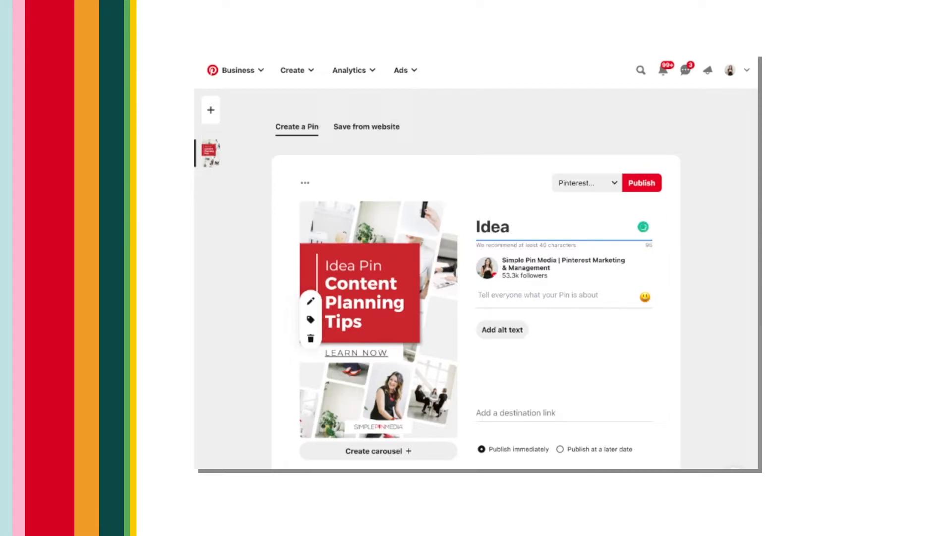
type(" Pin Contnt Planning")
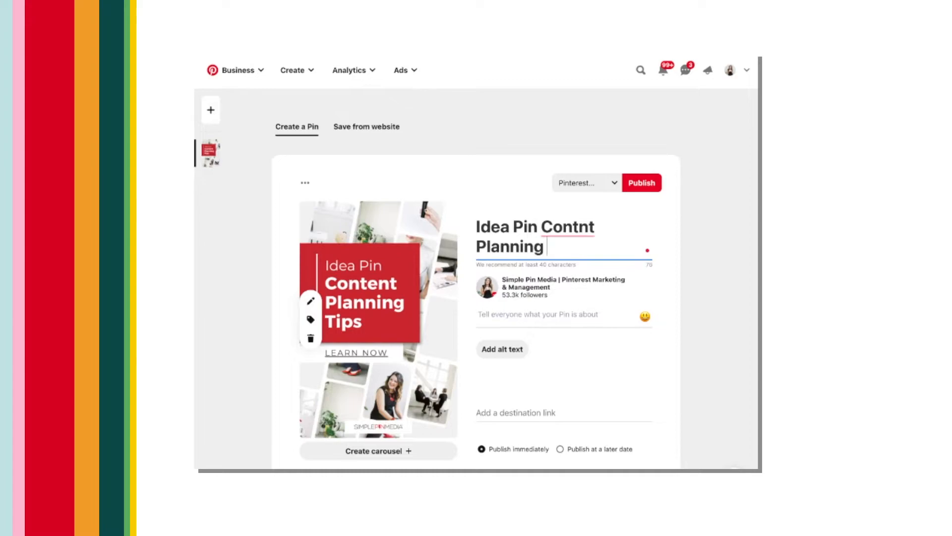
left_click(580, 228)
left_click(556, 249)
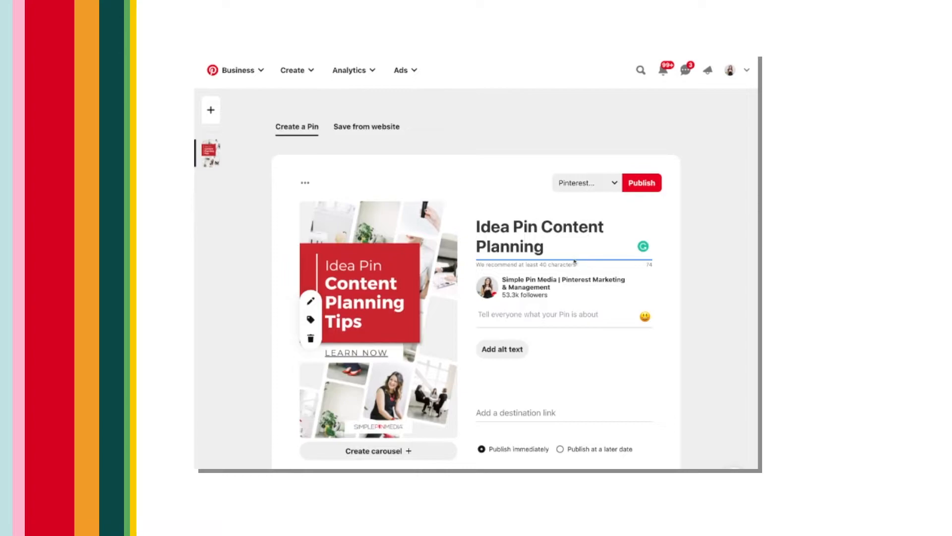
Start the Pin description with "How to plan three months woth of contnet ideas for your Pinterest Idea Pins - Brainstrom, capture".
left_click(538, 317)
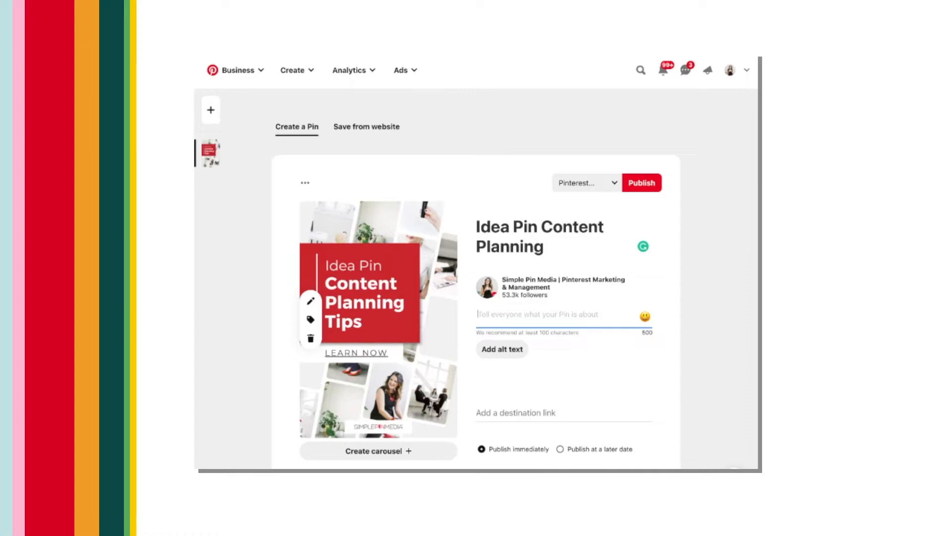
type("Hwo")
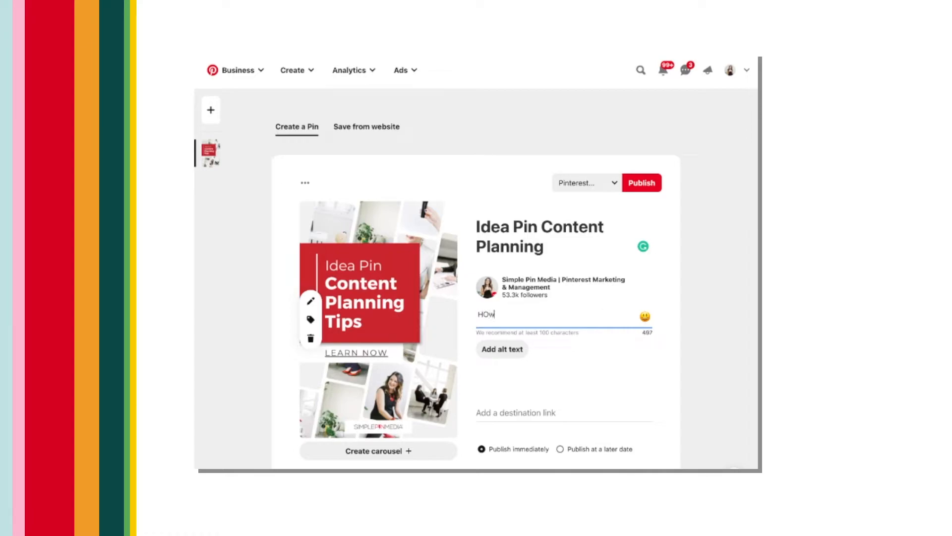
key("BackSpace")
key("BackSpace")
type("ow to plan three months woth of")
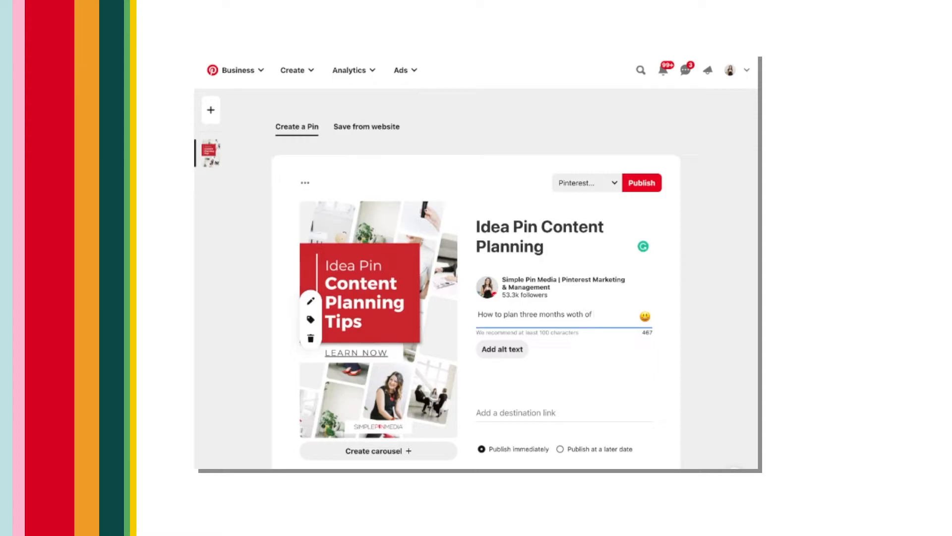
type(" contnet idea s for your P")
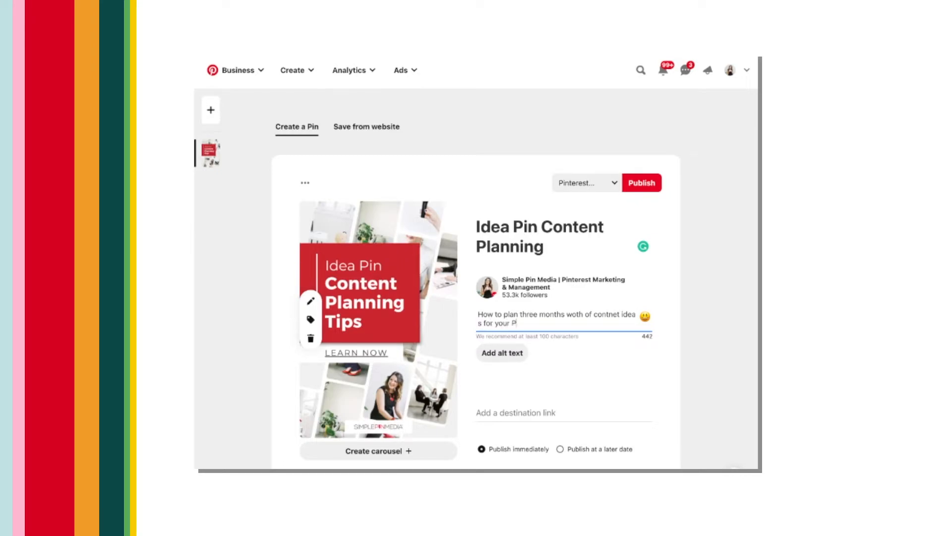
type("interest Idea Pins - Brainstrom, capture")
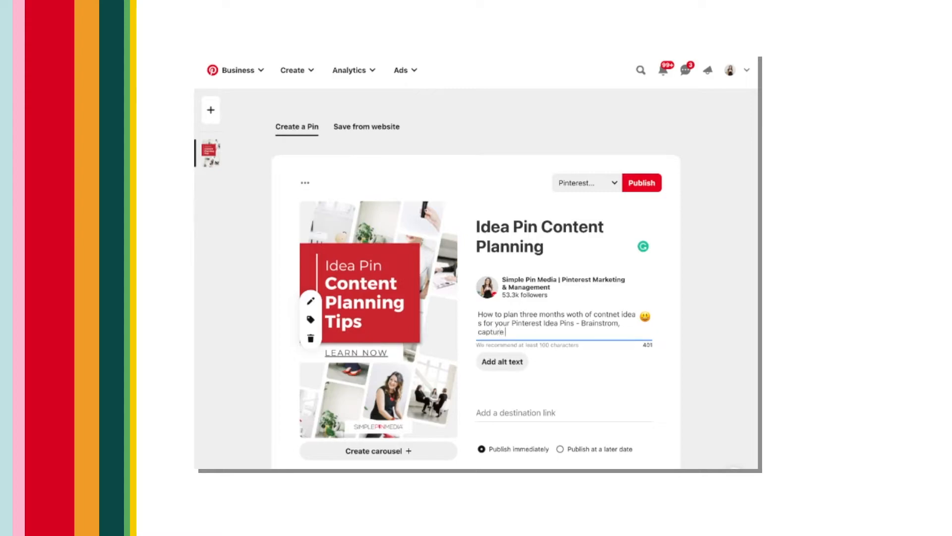
Continue the Pin description with "your audience, and schedule your calendar".
type(" your sa")
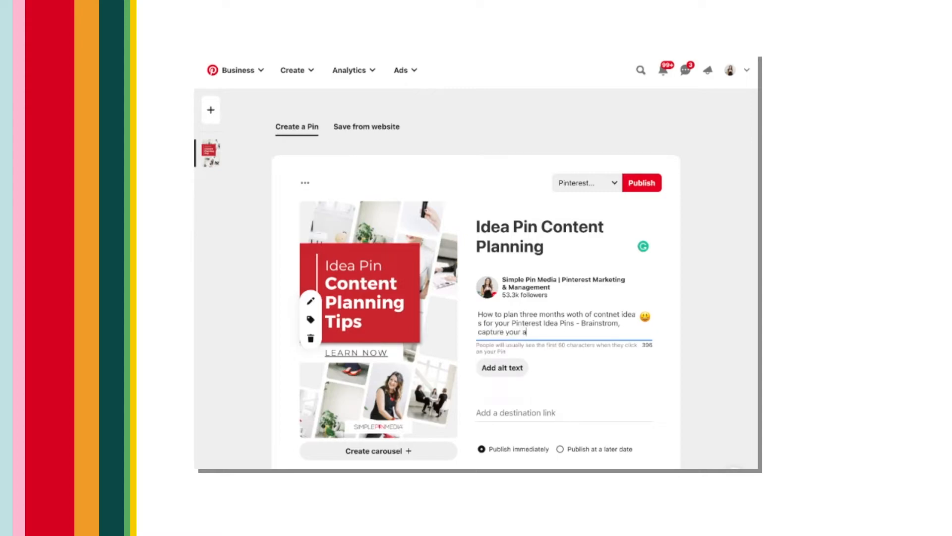
type("udience, and schrule")
key("BackSpace")
key("BackSpace")
key("BackSpace")
key("BackSpace")
type("edule your calendar")
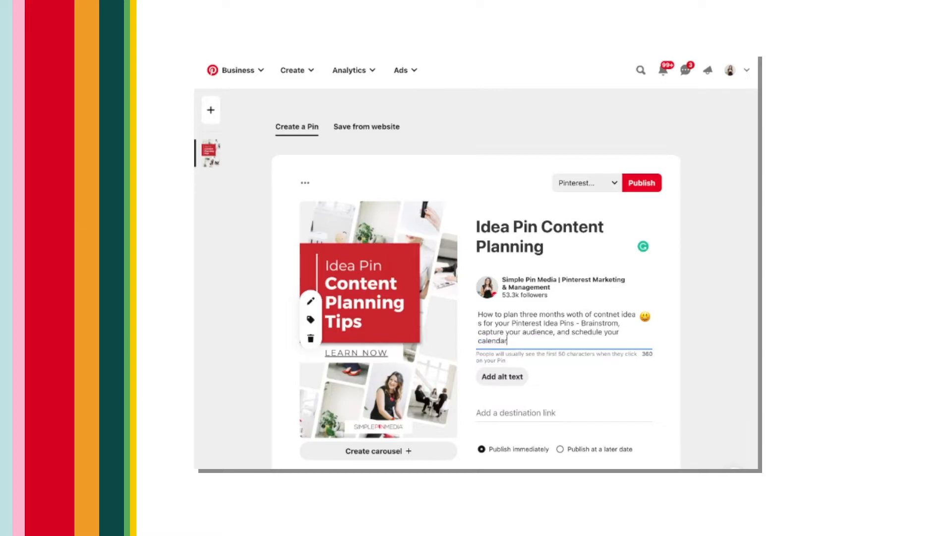
End the description with "! Grab your worksheet today and get started." and remove the stray space inside "ideas".
type("! Grab your worksheet today and g")
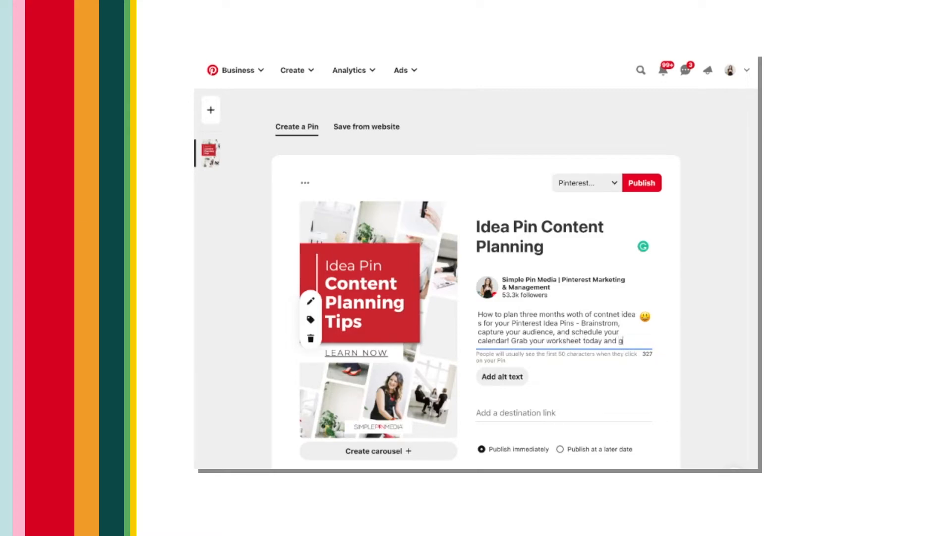
type("et starte")
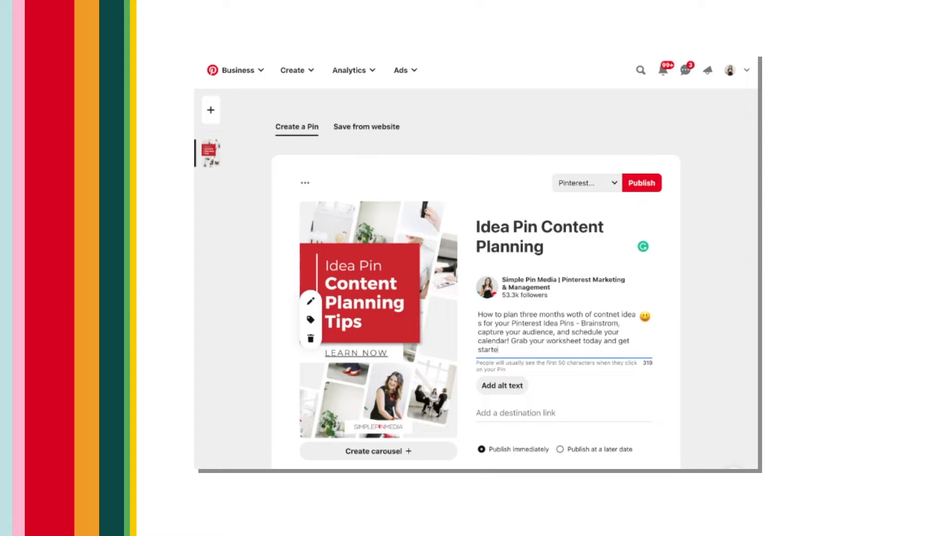
type("d.")
left_click(479, 322)
key("BackSpace")
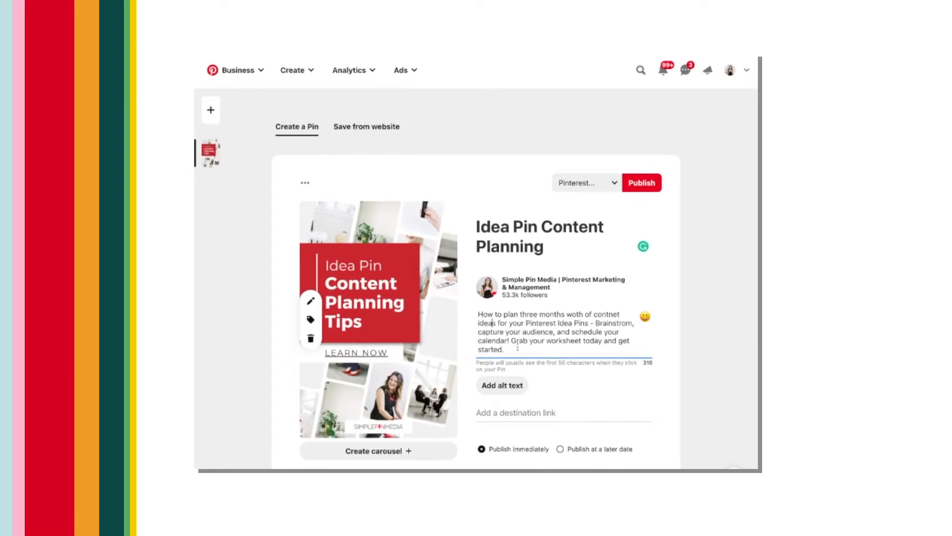
Add the alt text "multi image grid of a woman working" to the Pin.
left_click(516, 388)
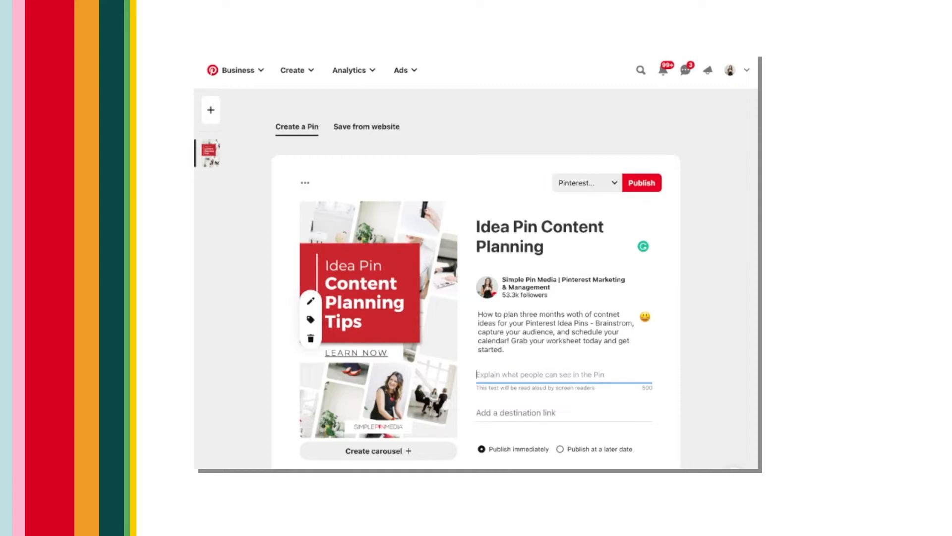
type("multi")
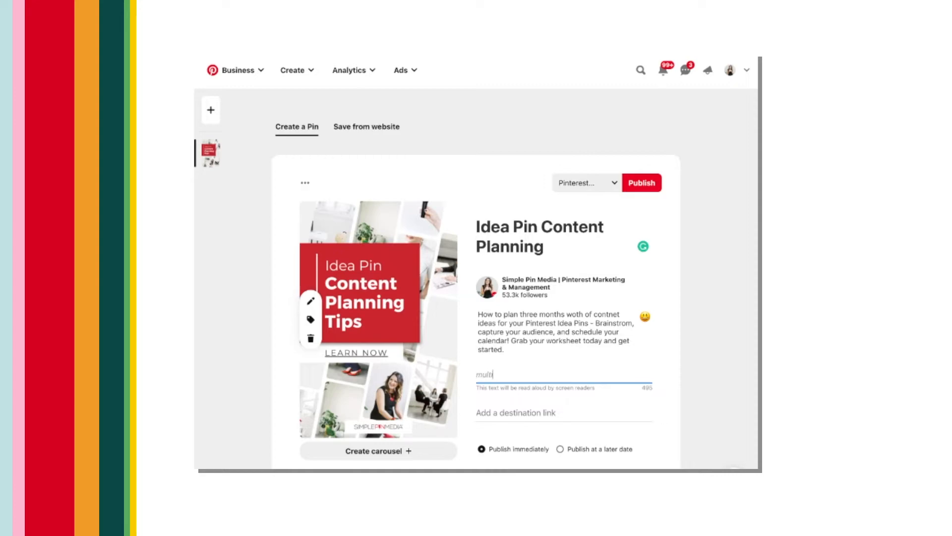
type(" image grid of a woman working")
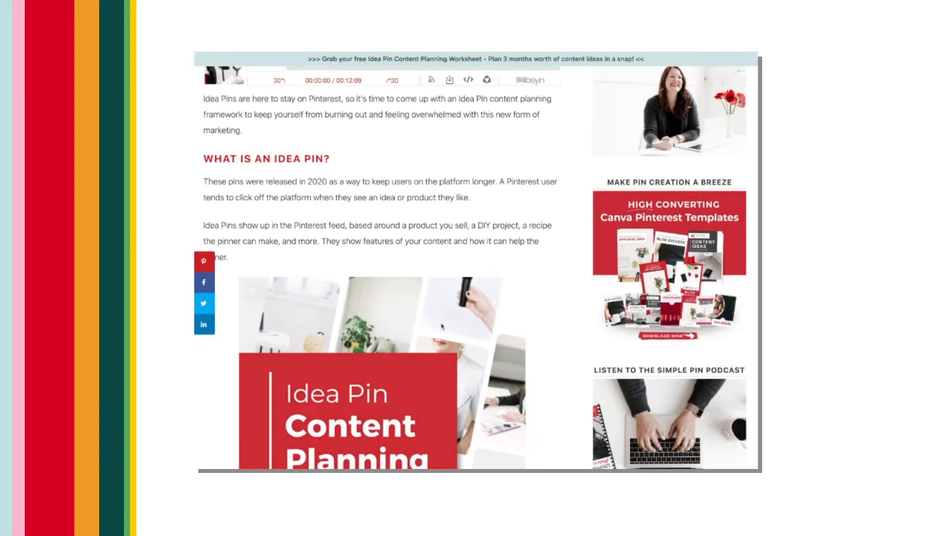
scroll(442, 326, "down", 10)
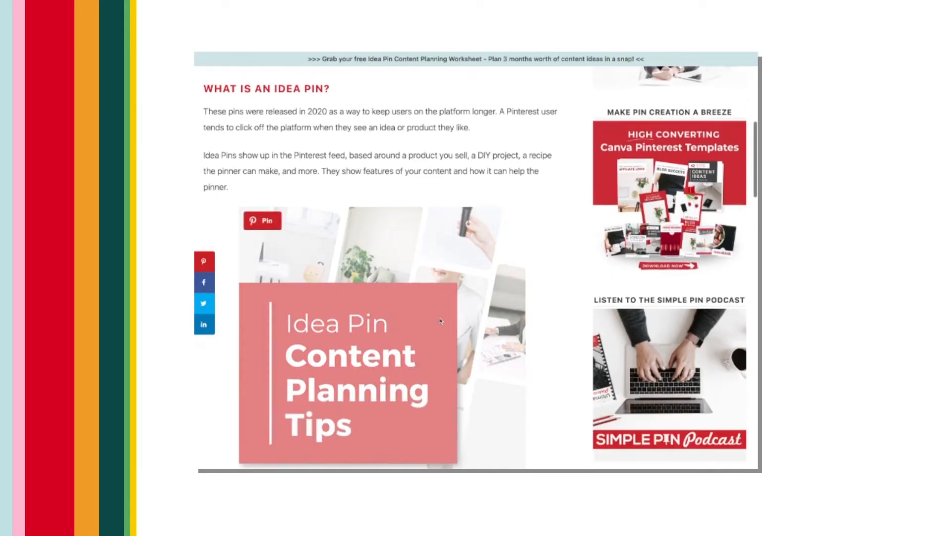
scroll(441, 326, "up", 12)
scroll(436, 334, "up", 8)
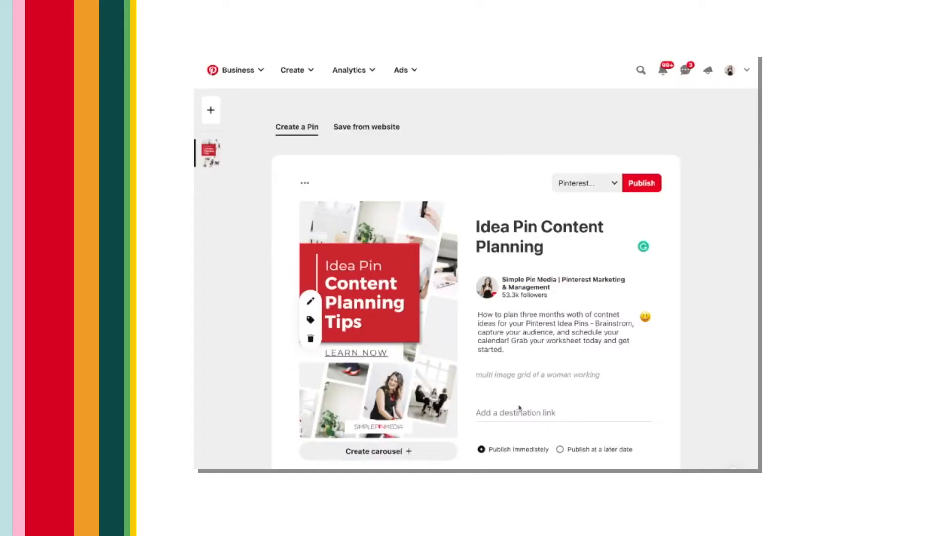
left_click(520, 411)
type("https://simplepinmedia.com/idea-pin-content-planning/")
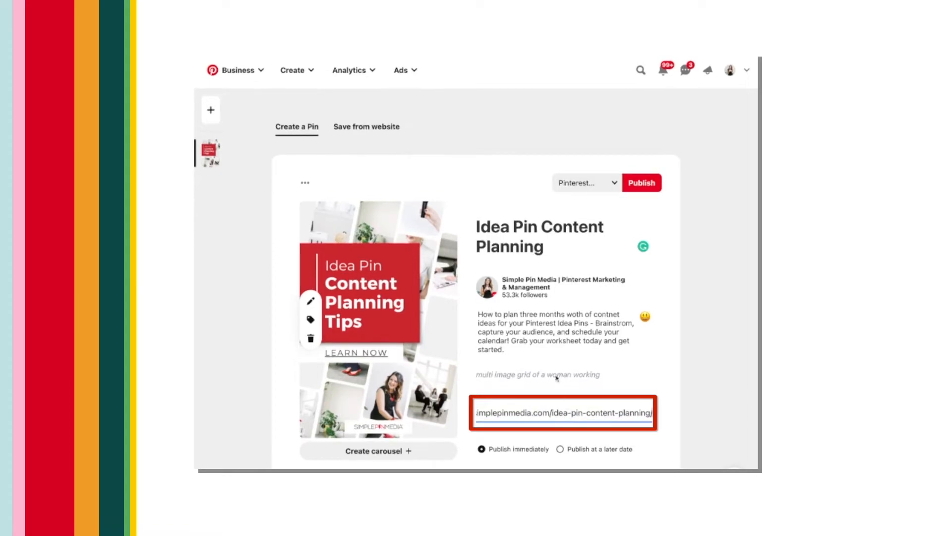
Assign the Pin to the Pinterest Marketing Education board and set it to publish at a later date.
left_click(595, 182)
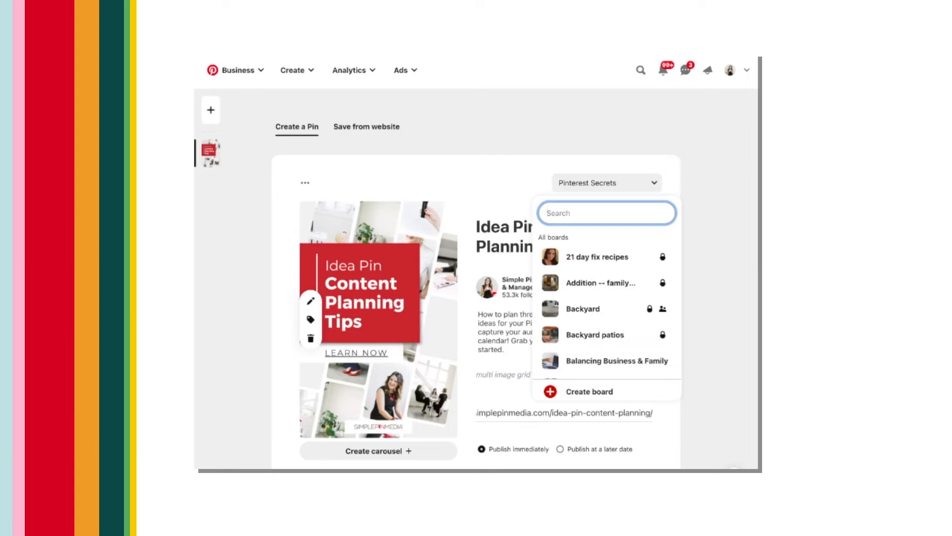
type("Pinterest ")
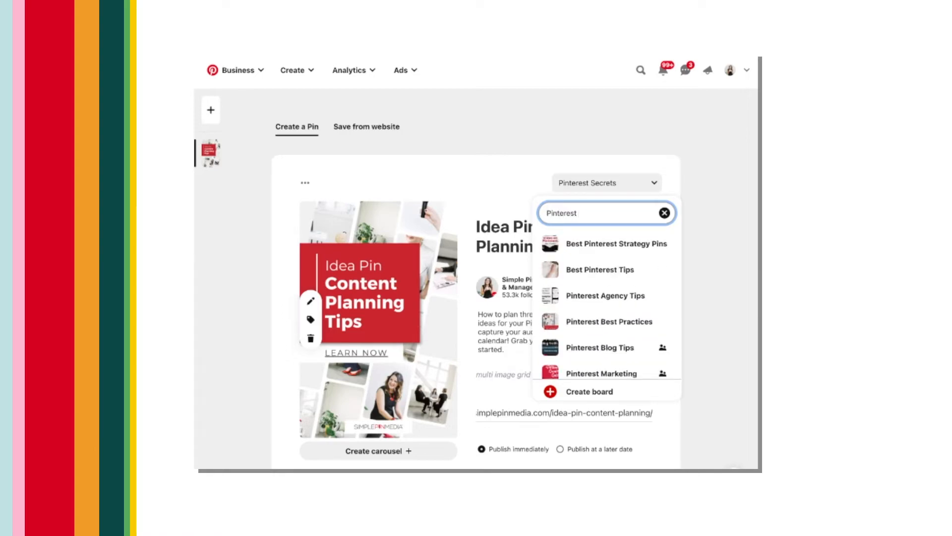
type("edu")
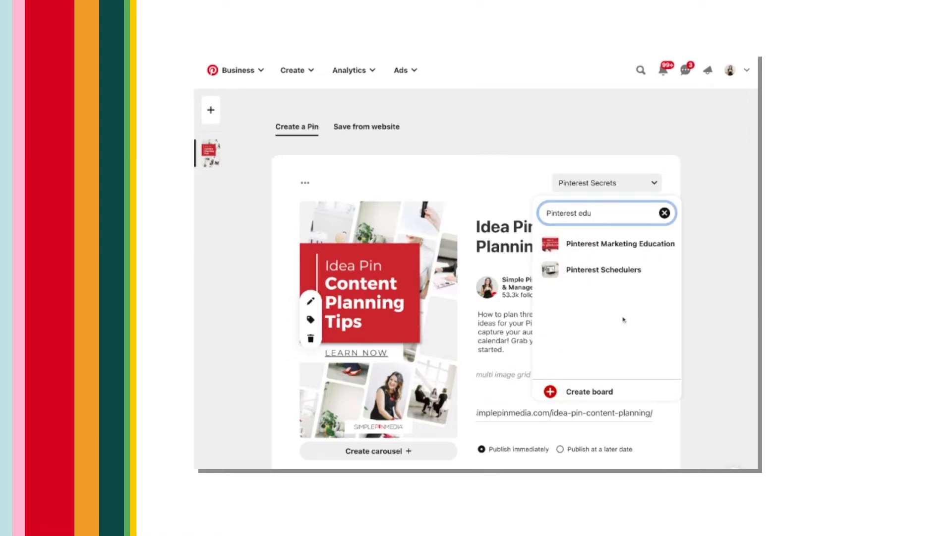
left_click(613, 242)
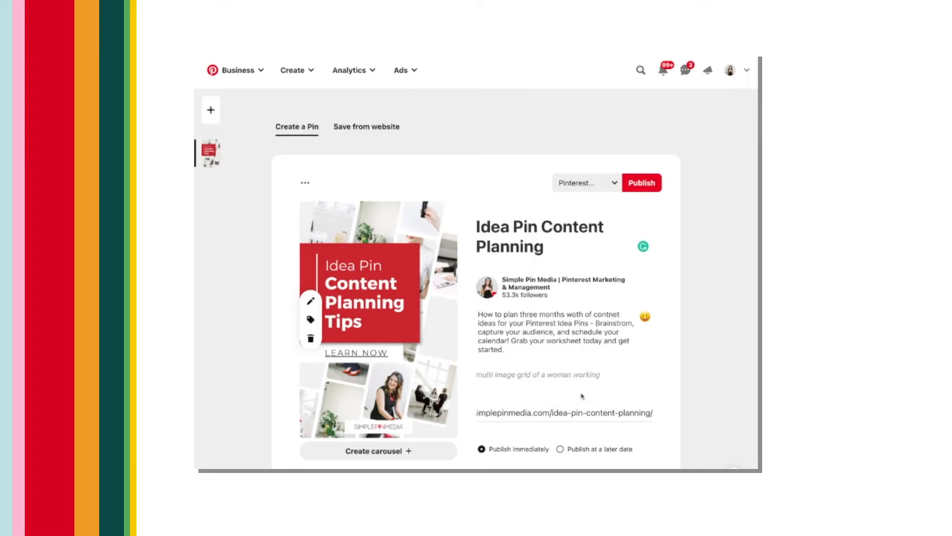
left_click(642, 182)
left_click(560, 449)
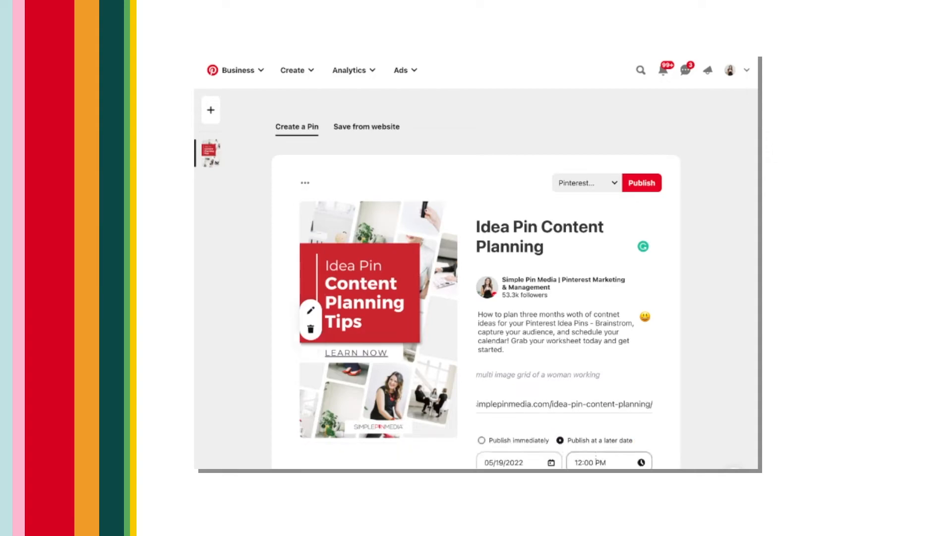
Add another Pin with the "Plan Content for Idea Pins One Month in Advance" image and title it "Idea Pin Content Planning Worksheet".
left_click(212, 110)
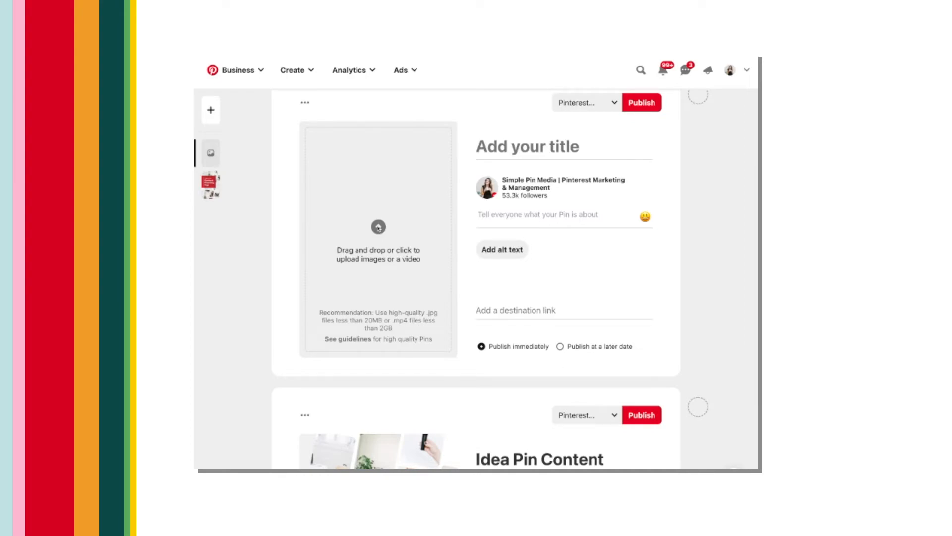
left_click(379, 227)
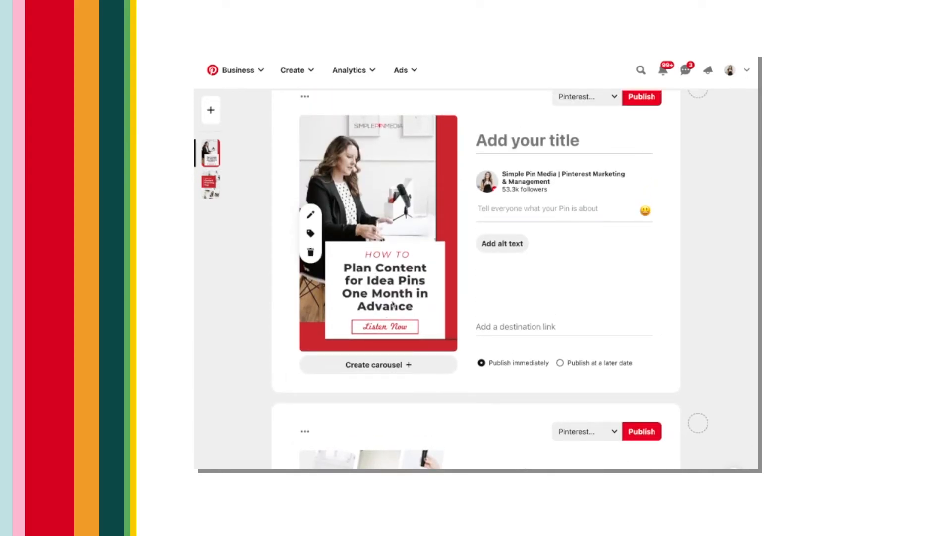
scroll(437, 327, "up", 2)
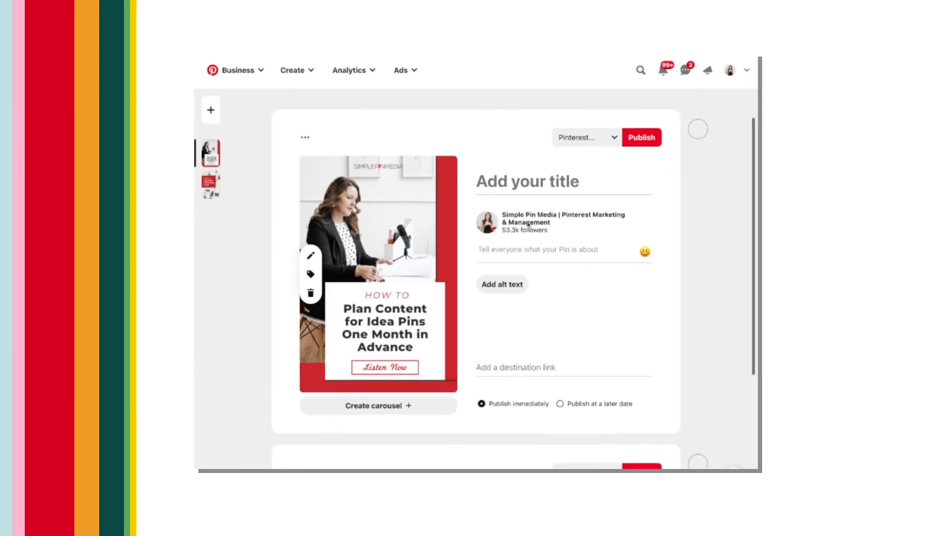
left_click(509, 183)
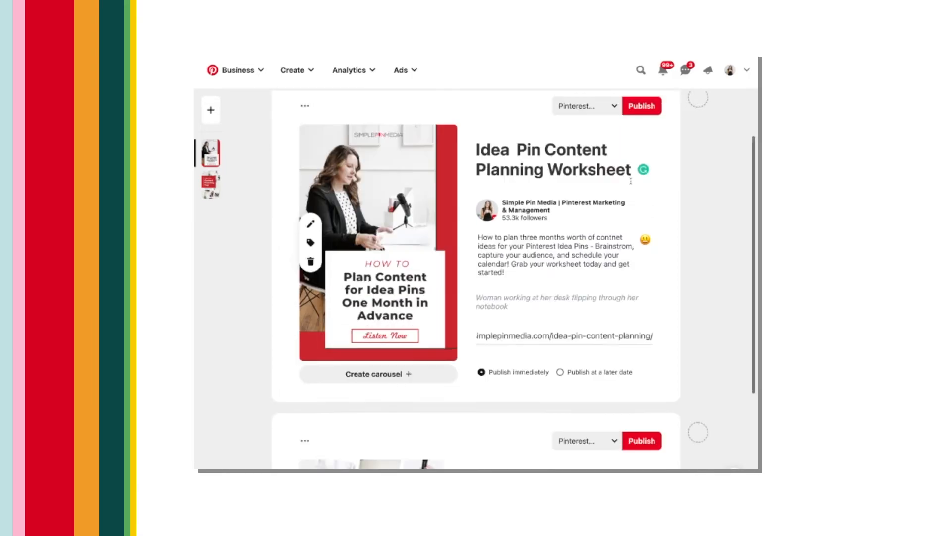
Review the two Pin drafts, select both of them and publish them together.
scroll(596, 202, "up", 2)
scroll(597, 203, "down", 5)
scroll(597, 202, "down", 2)
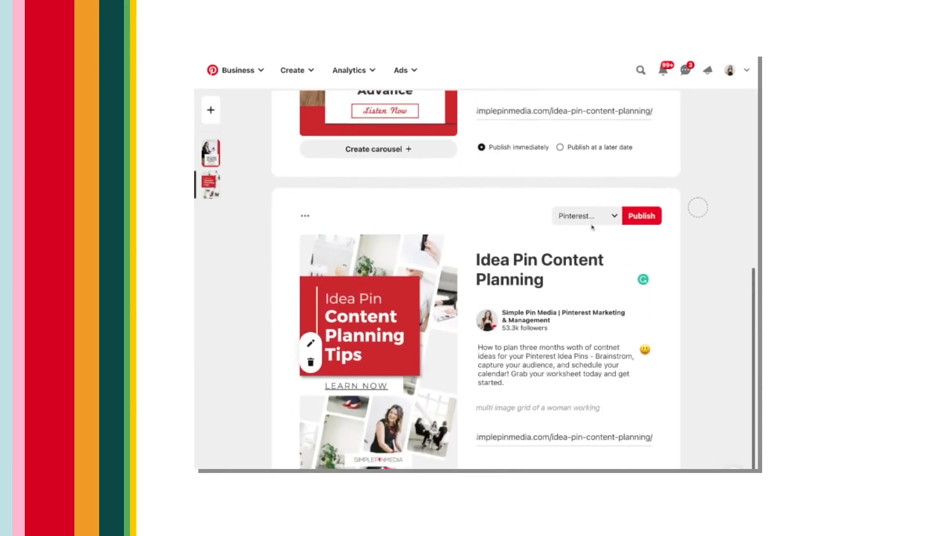
scroll(592, 218, "up", 5)
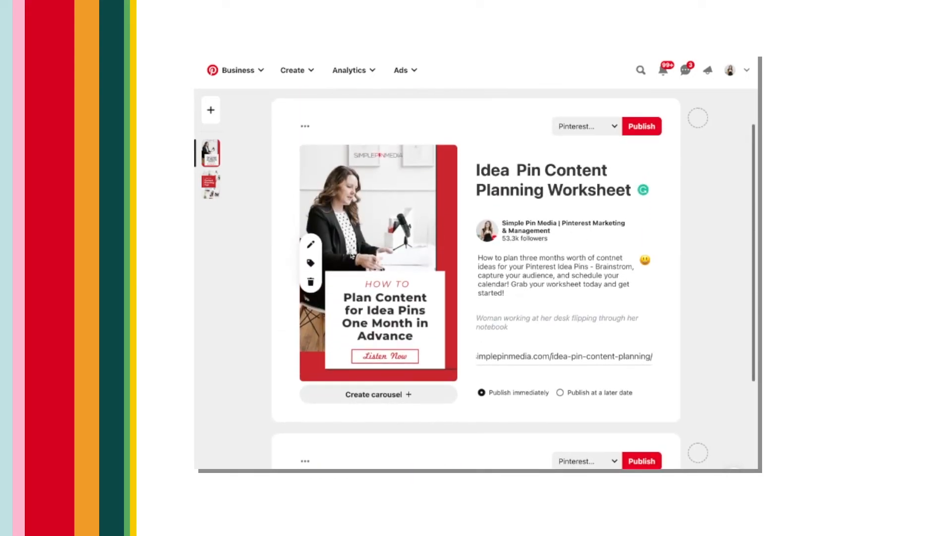
scroll(549, 237, "down", 2)
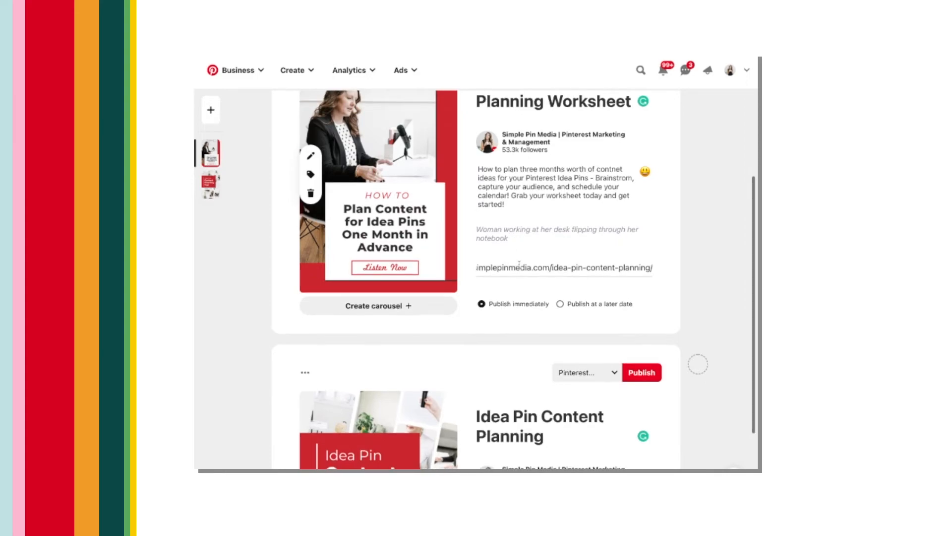
scroll(531, 258, "up", 1)
scroll(542, 268, "up", 3)
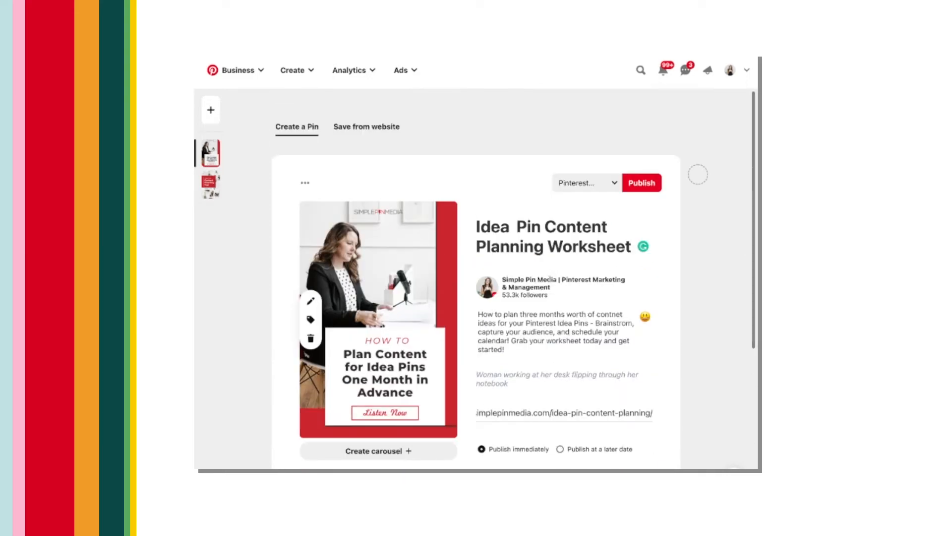
left_click(698, 173)
left_click(591, 301)
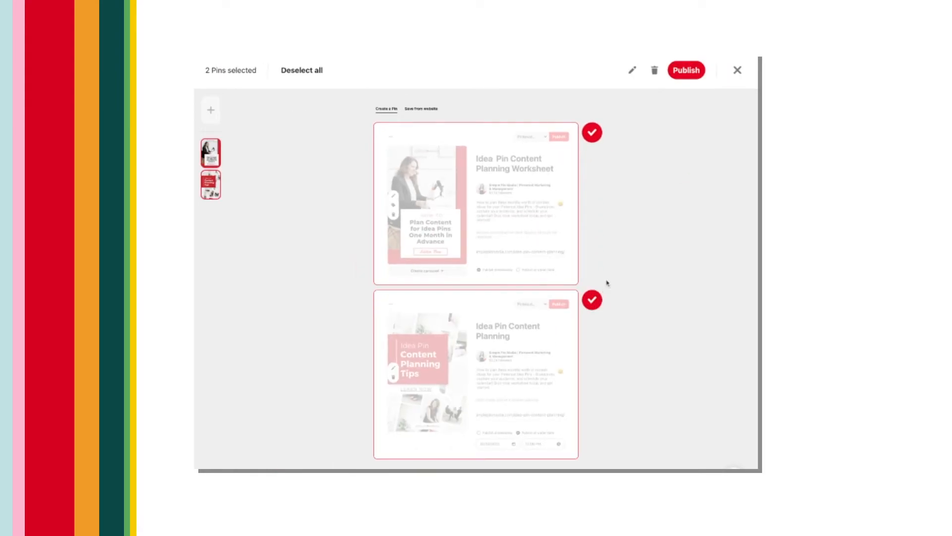
left_click(695, 72)
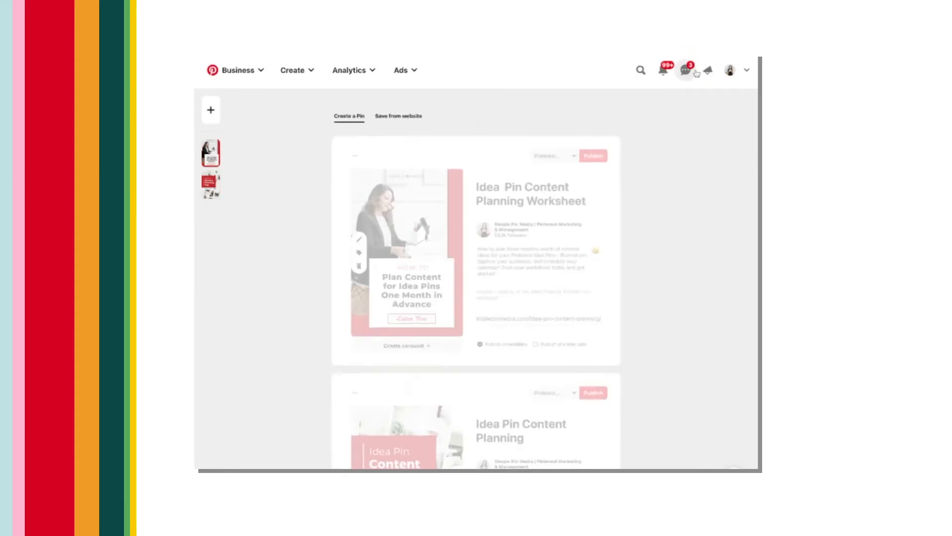